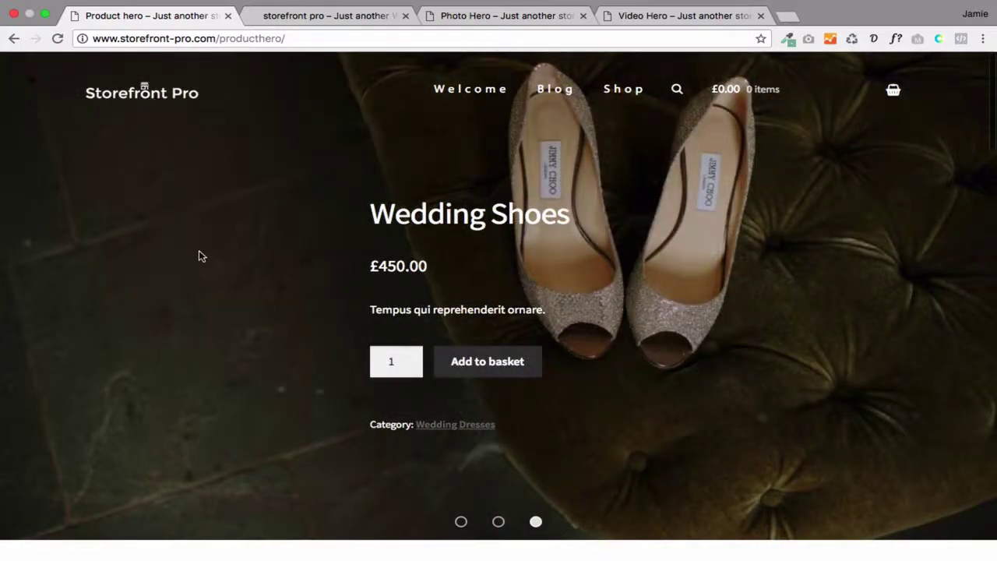
Scroll through the current demo page, then switch to the homepage's Wedding Daze slider hero.
scroll(199, 253, down, 3)
scroll(199, 256, down, 2)
scroll(199, 256, down, 1)
scroll(198, 257, down, 4)
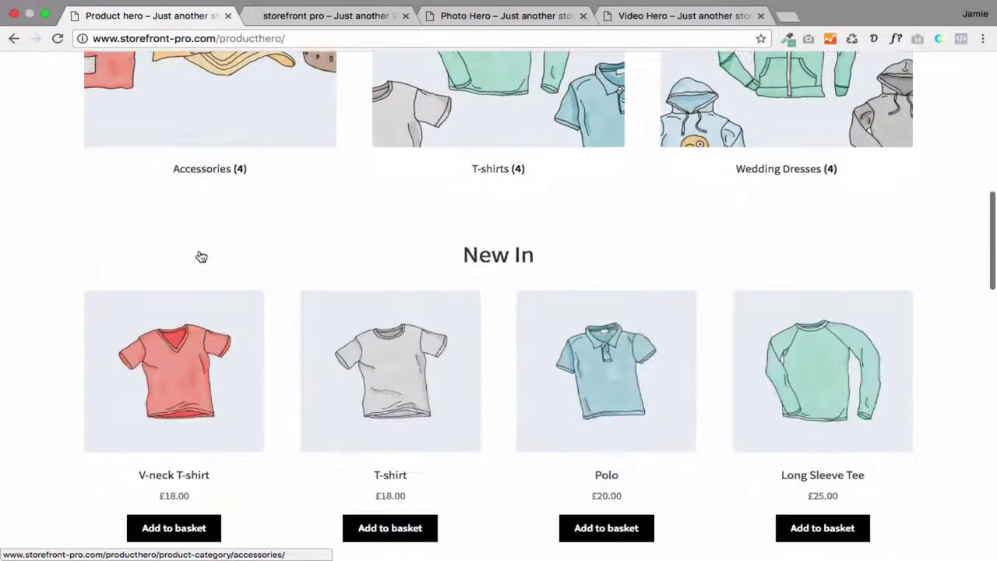
scroll(199, 257, up, 6)
scroll(198, 257, up, 3)
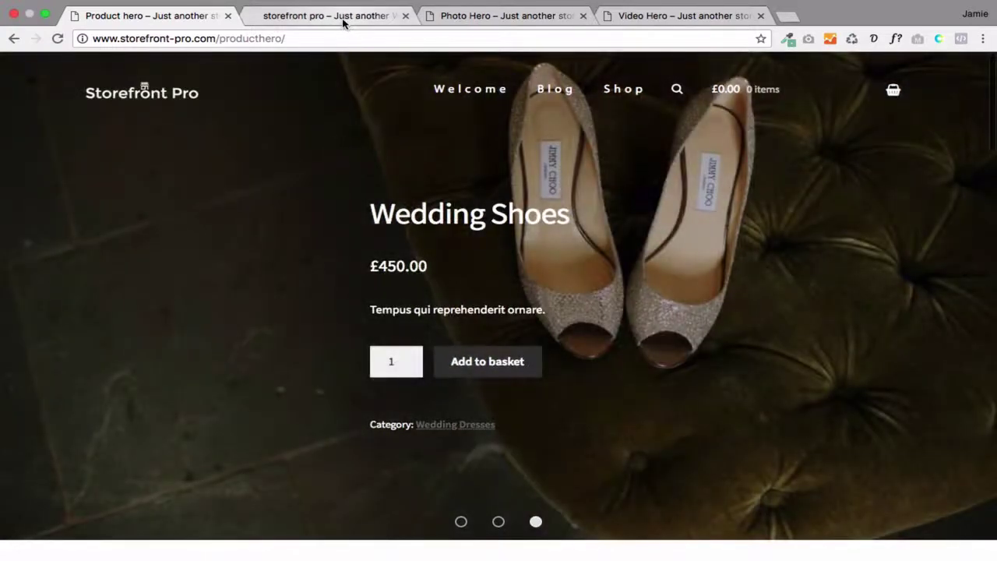
click(344, 17)
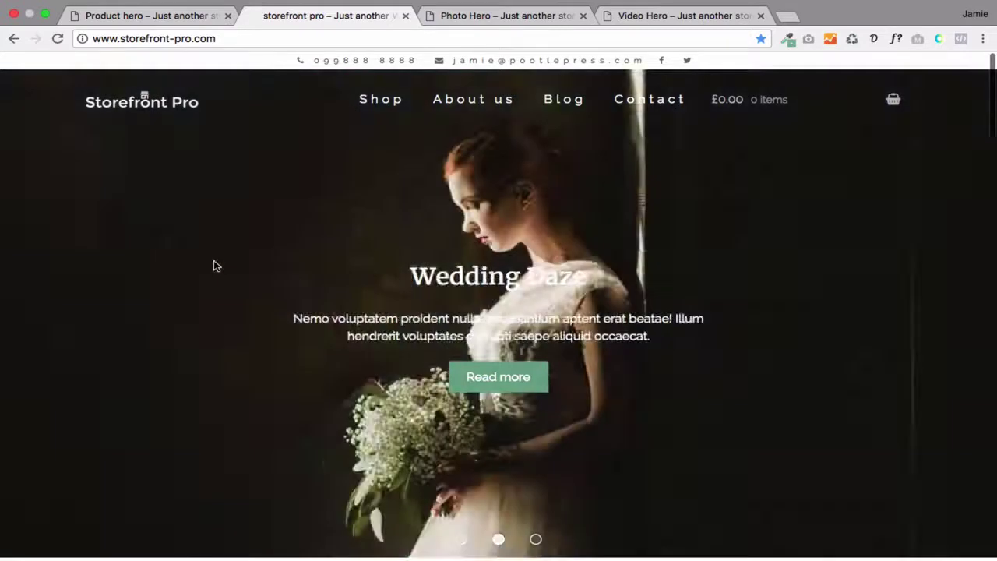
Bring up the Photo Hero demo page with the volcano image.
click(483, 18)
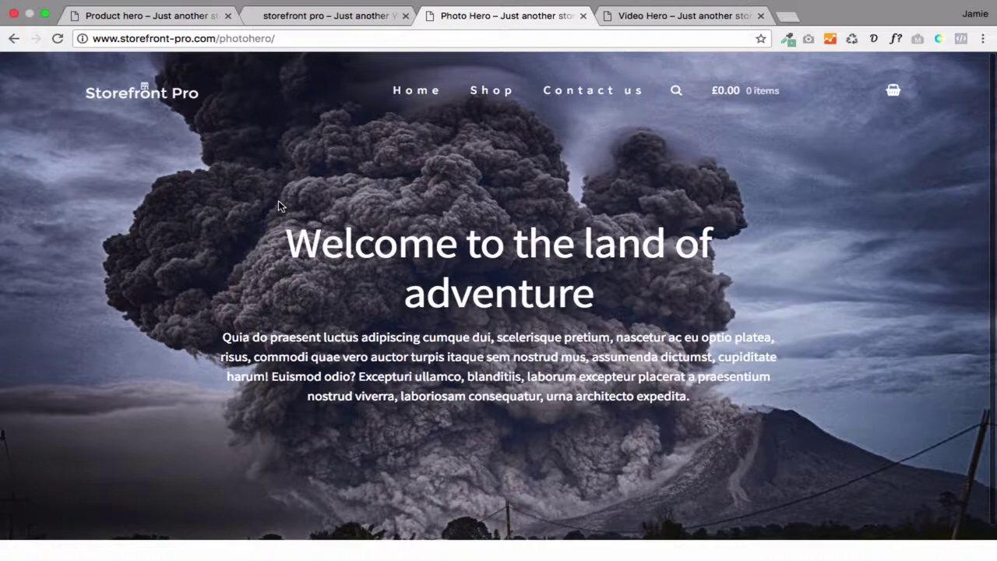
click(637, 21)
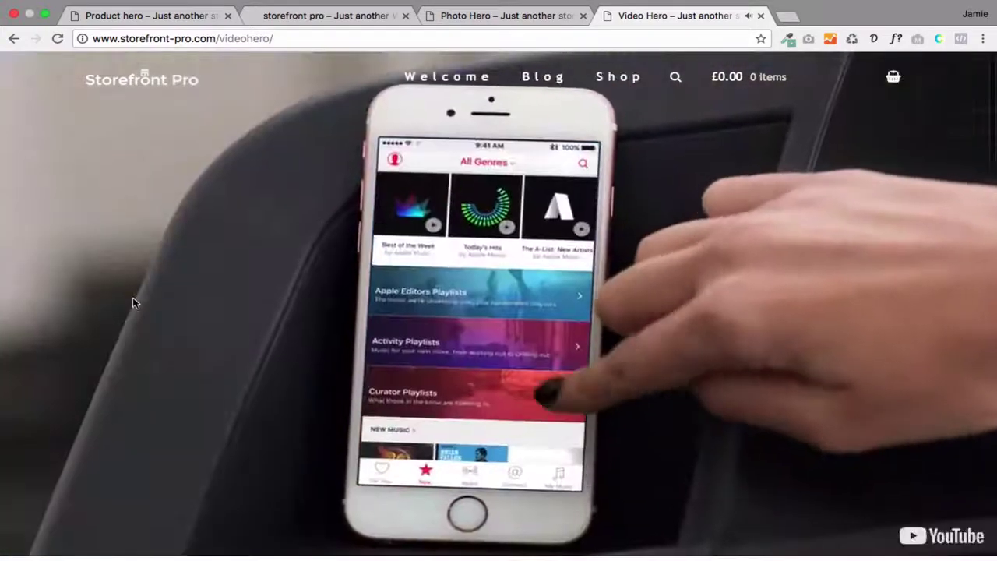
scroll(132, 296, down, 5)
scroll(141, 318, down, 3)
scroll(140, 318, down, 4)
scroll(140, 318, up, 5)
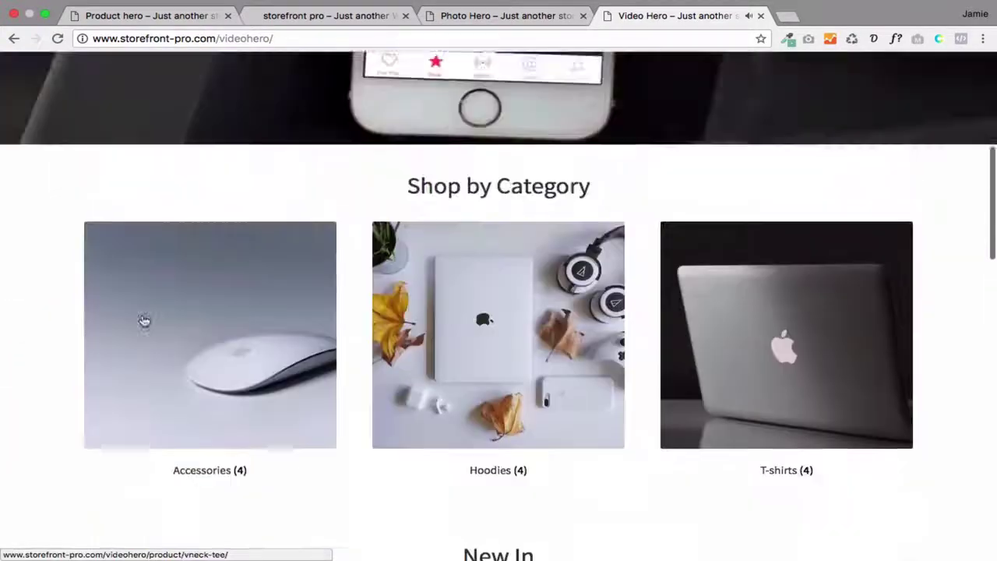
scroll(140, 317, up, 5)
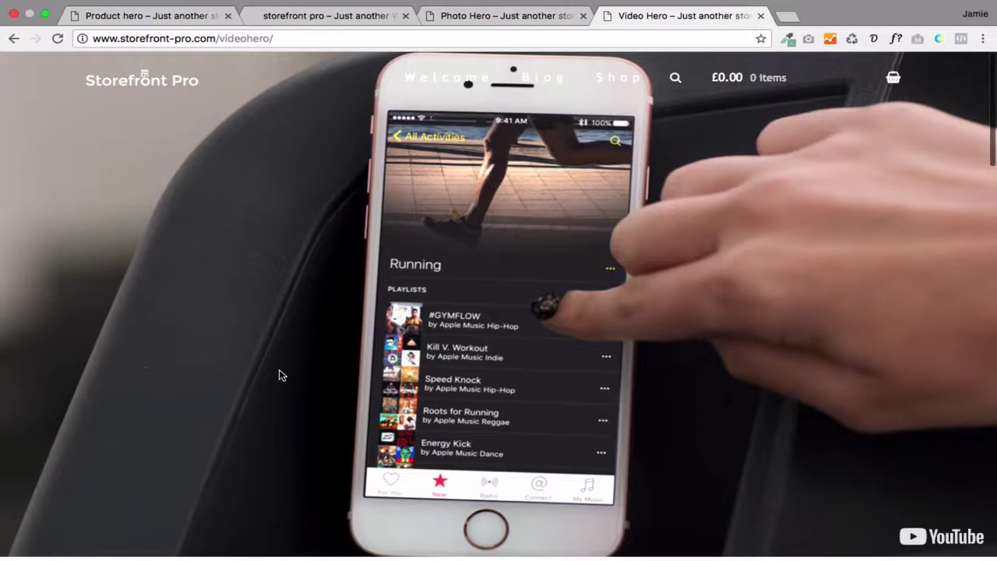
scroll(279, 376, down, 2)
scroll(279, 376, up, 2)
Go back to the Product hero page, then return to the storefront homepage tab.
click(146, 22)
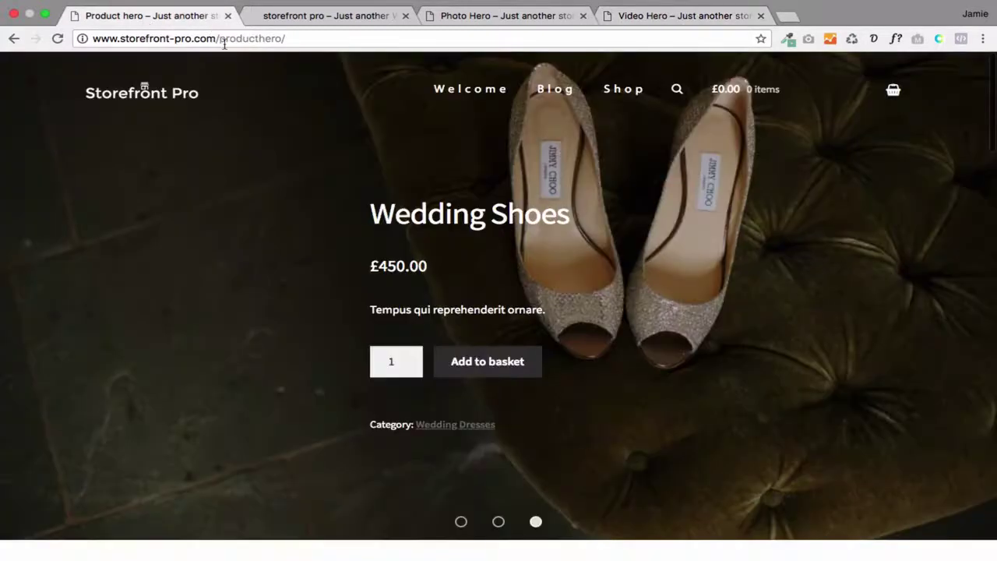
click(224, 38)
click(373, 18)
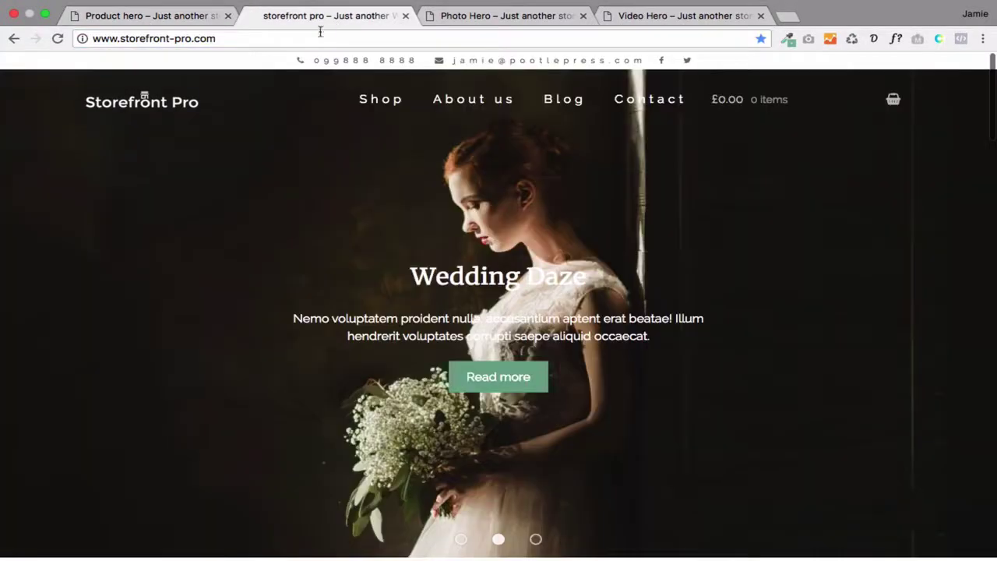
Load the site's /wp-admin address and log in to the WordPress Dashboard.
click(261, 37)
text(/wp-)
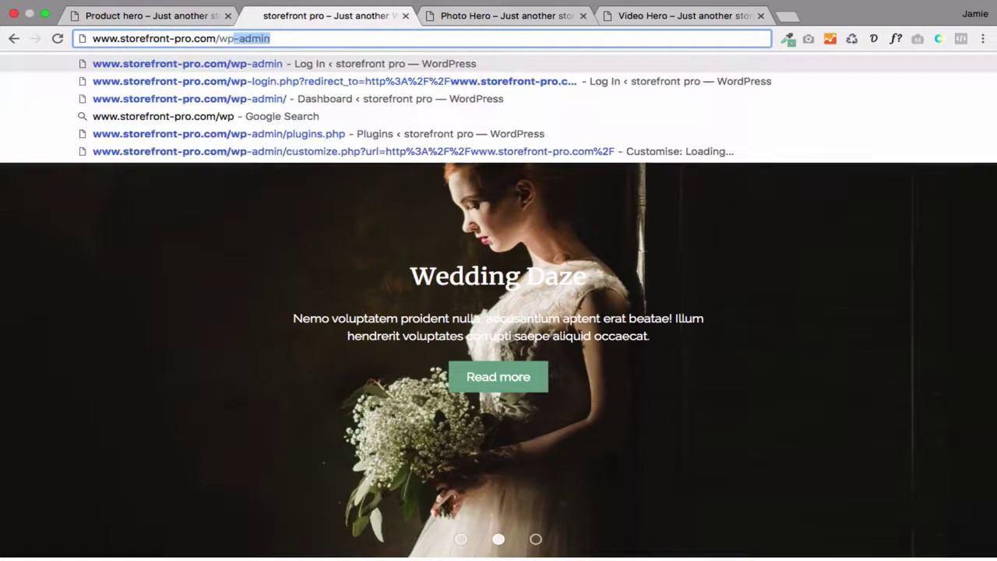
key(Return)
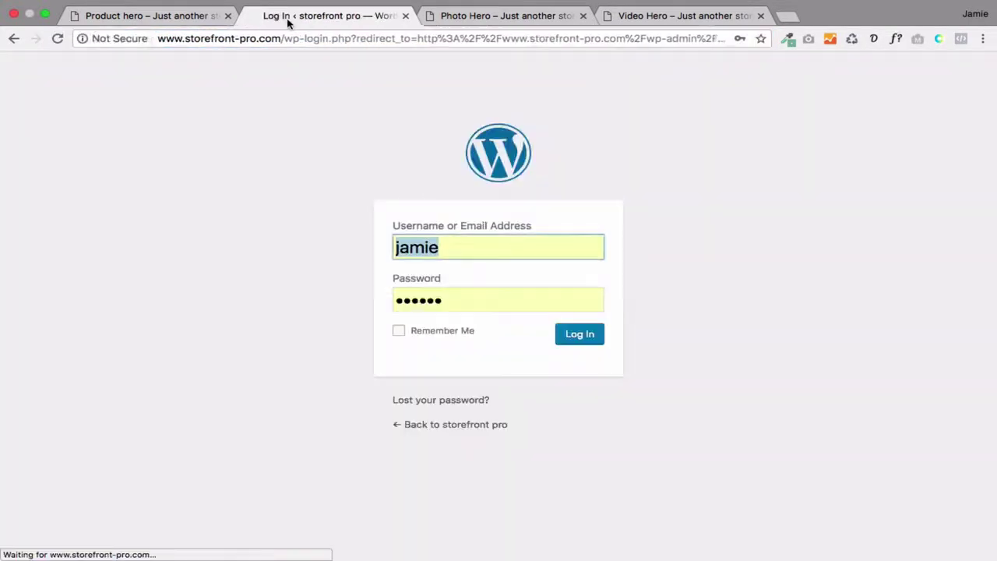
drag(285, 17, 109, 17)
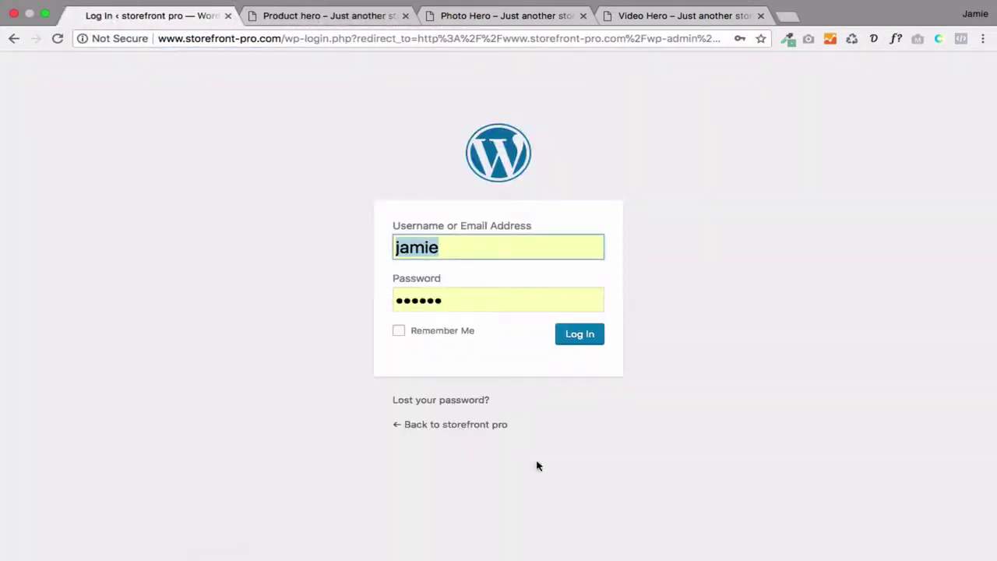
click(573, 331)
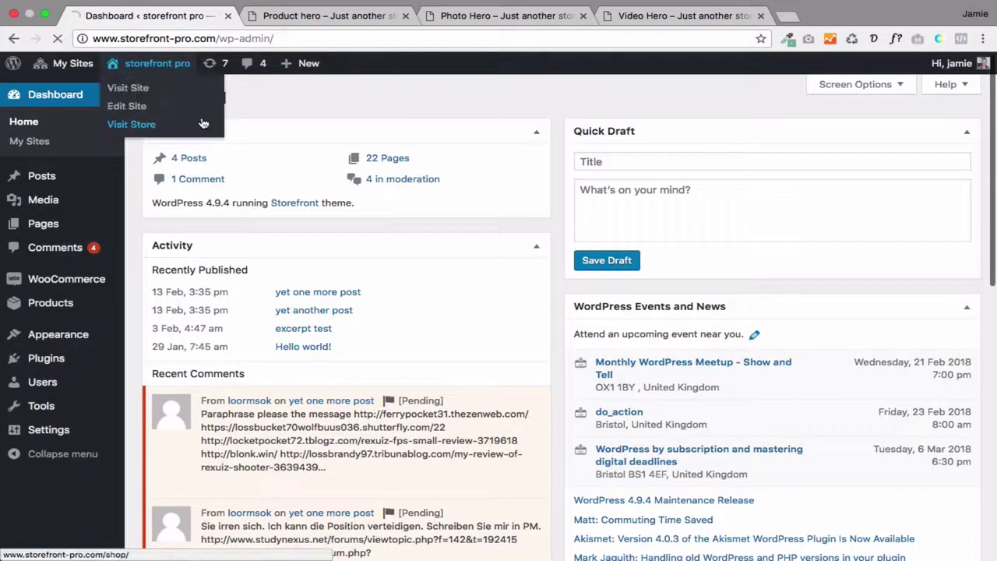
Launch the Customizer from the admin bar and expand Header and Navigation.
click(203, 124)
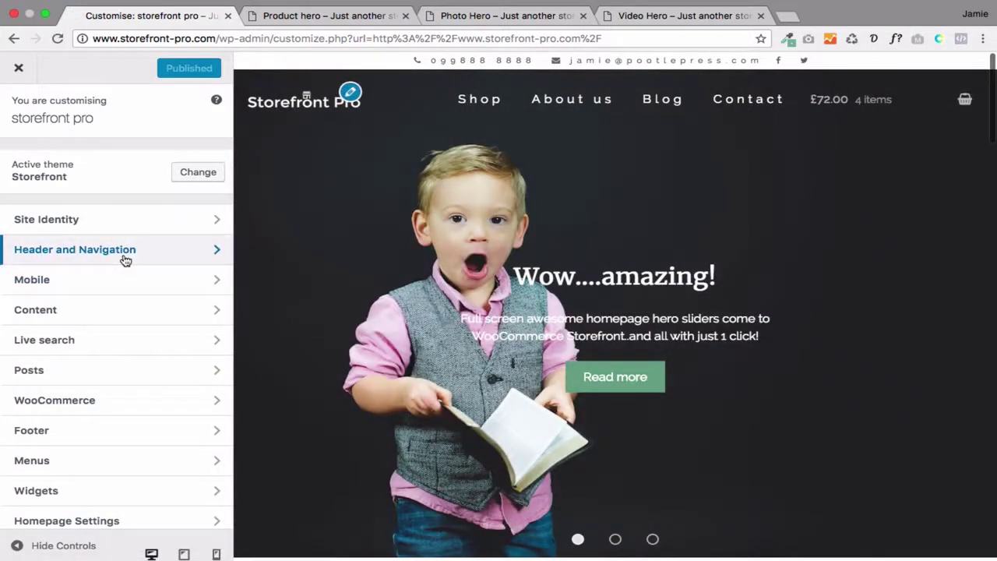
click(125, 260)
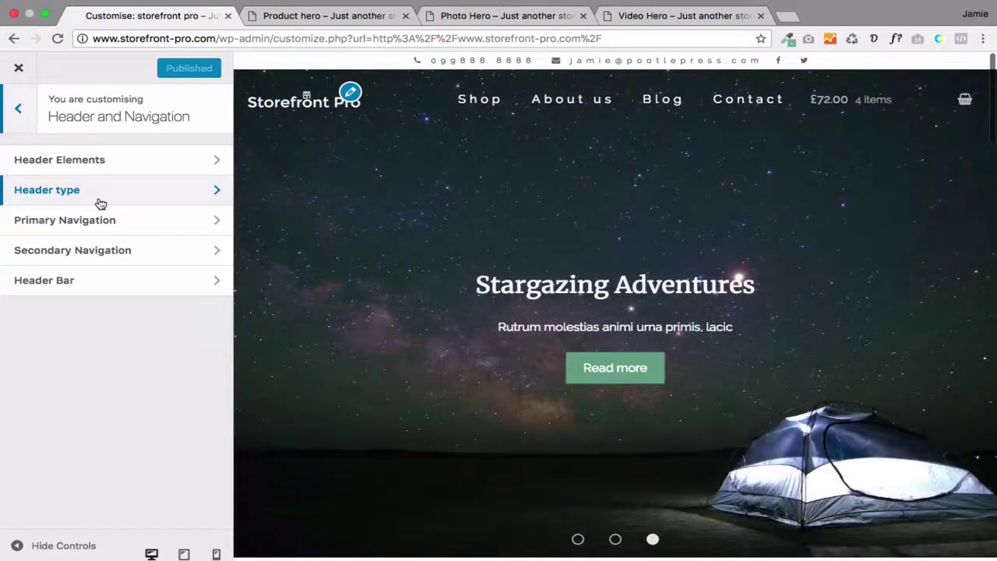
click(100, 201)
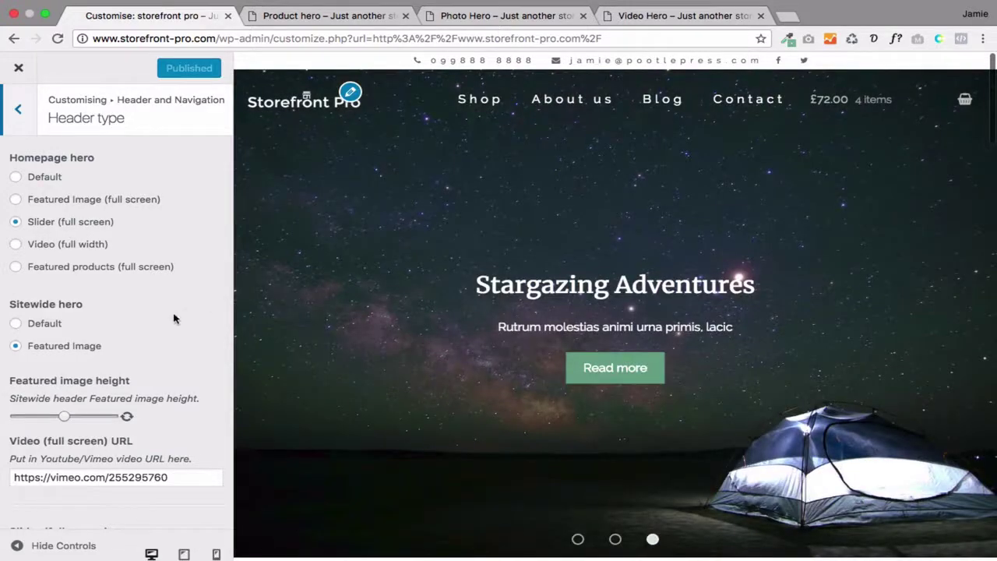
scroll(173, 318, down, 3)
scroll(173, 318, down, 2)
scroll(171, 320, down, 5)
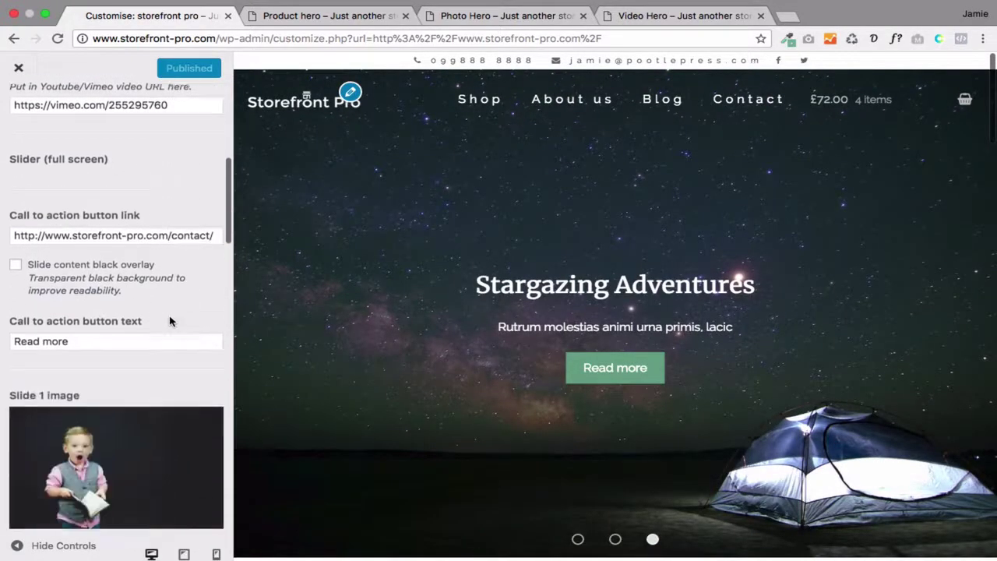
scroll(171, 319, up, 2)
drag(11, 199, 113, 206)
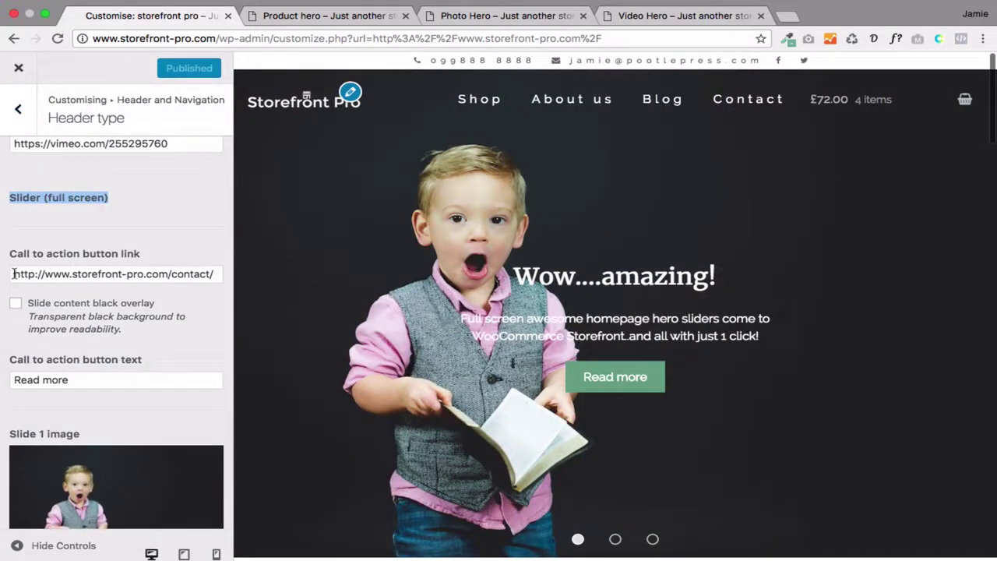
drag(12, 273, 211, 270)
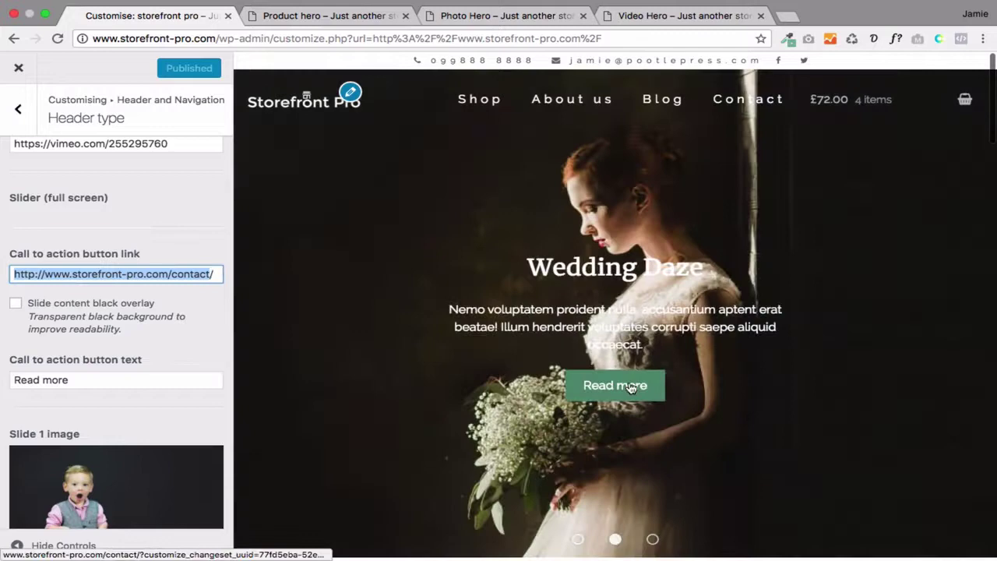
scroll(45, 343, down, 5)
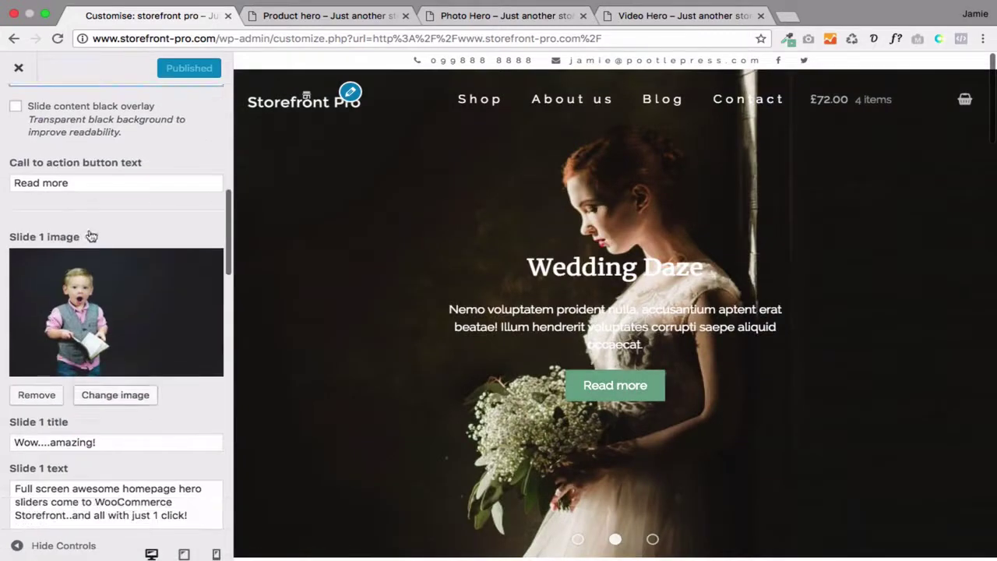
drag(87, 185, 17, 183)
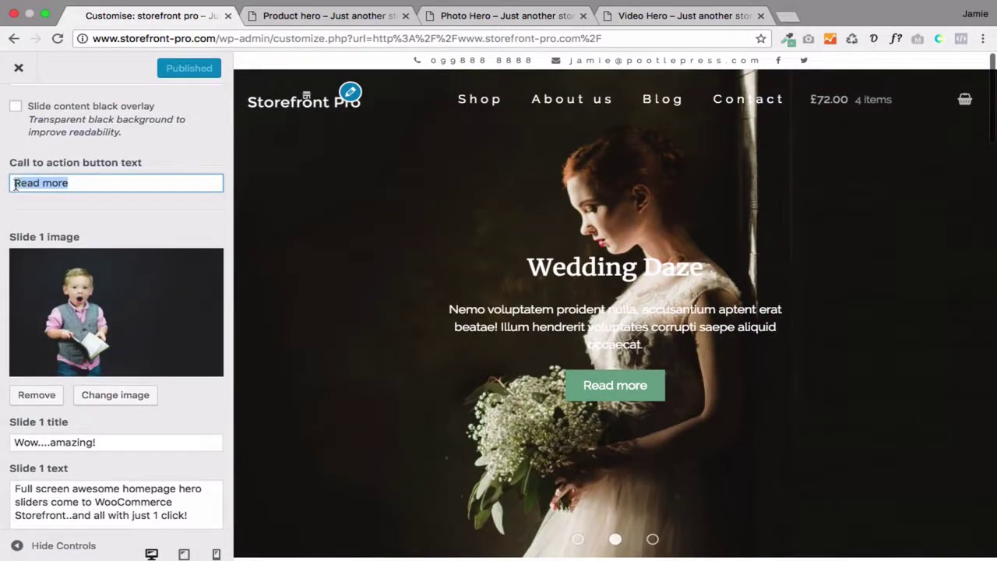
scroll(61, 382, down, 5)
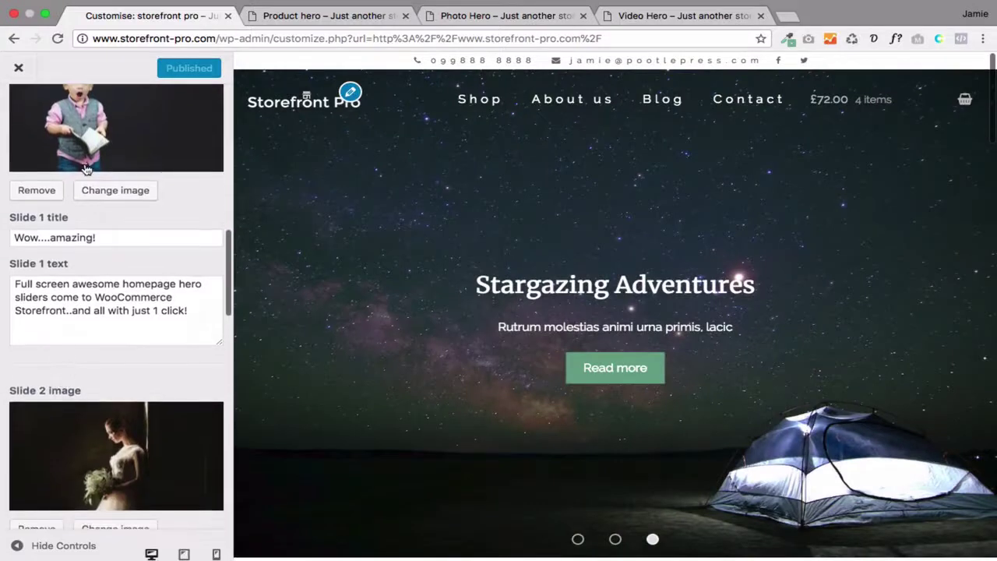
scroll(87, 171, up, 1)
scroll(87, 171, up, 1)
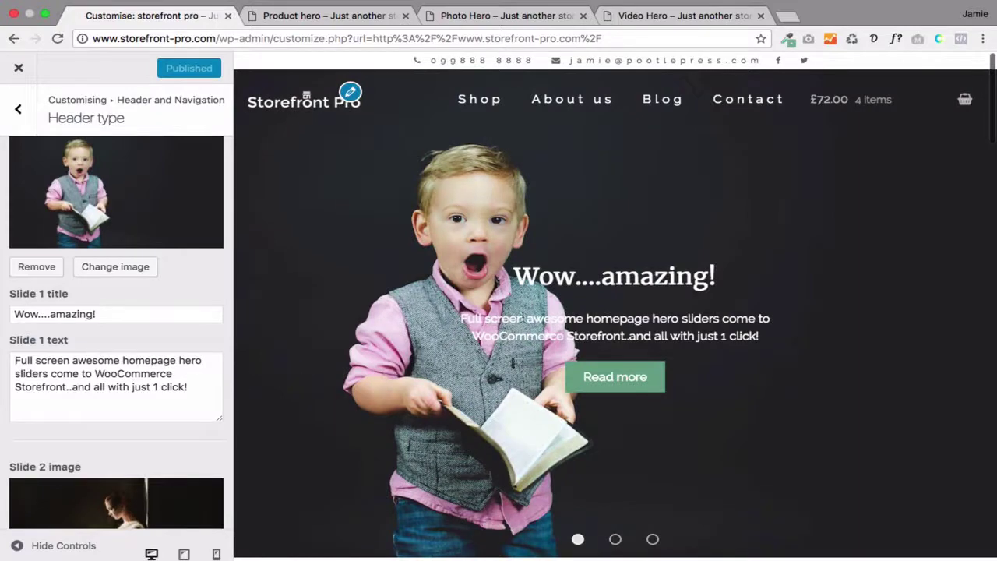
drag(526, 320, 731, 335)
scroll(97, 376, down, 5)
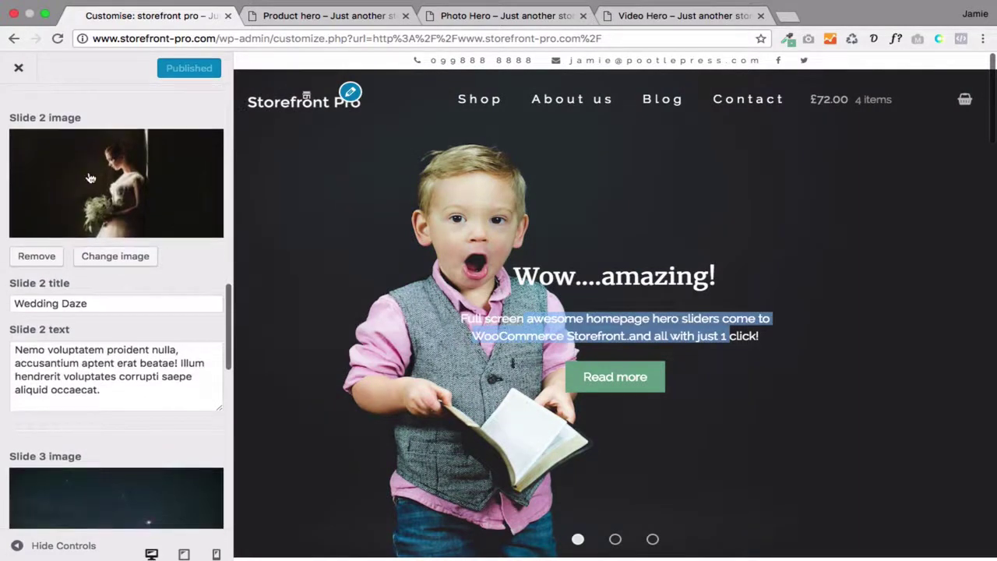
scroll(86, 280, down, 5)
scroll(86, 283, down, 2)
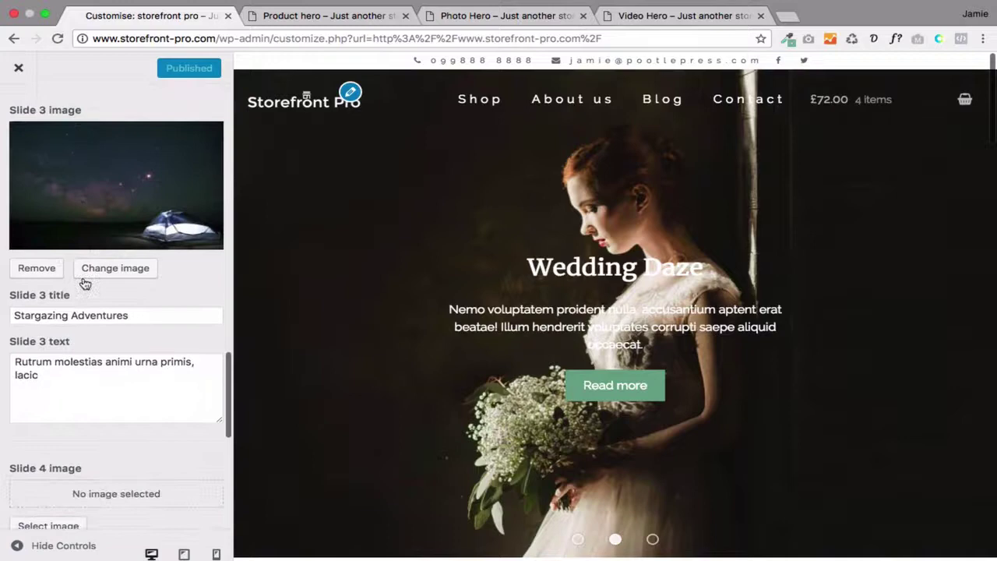
scroll(85, 283, down, 5)
scroll(84, 285, down, 3)
scroll(84, 287, down, 2)
scroll(84, 288, up, 10)
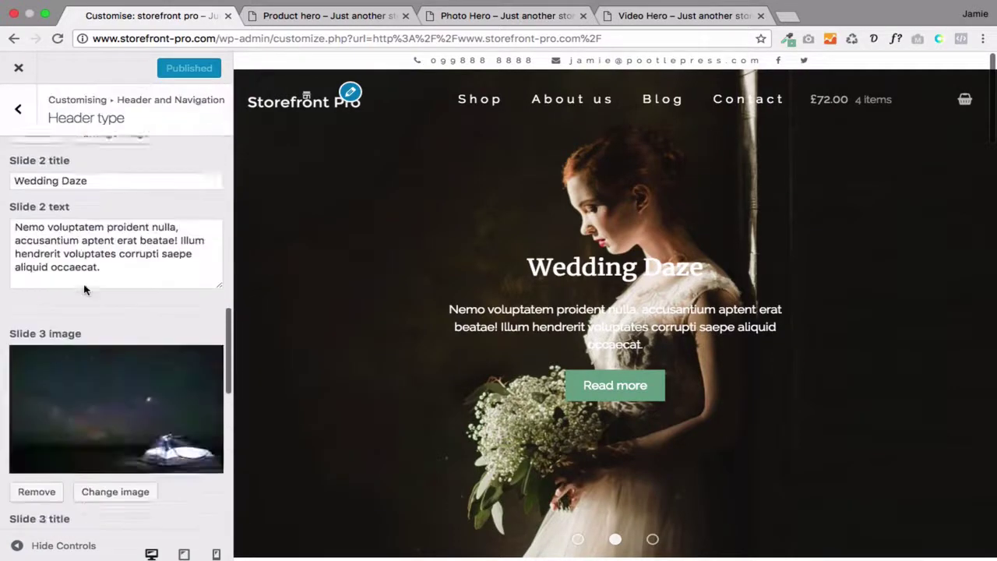
scroll(84, 289, up, 5)
scroll(86, 290, up, 5)
scroll(85, 290, up, 2)
scroll(85, 290, up, 5)
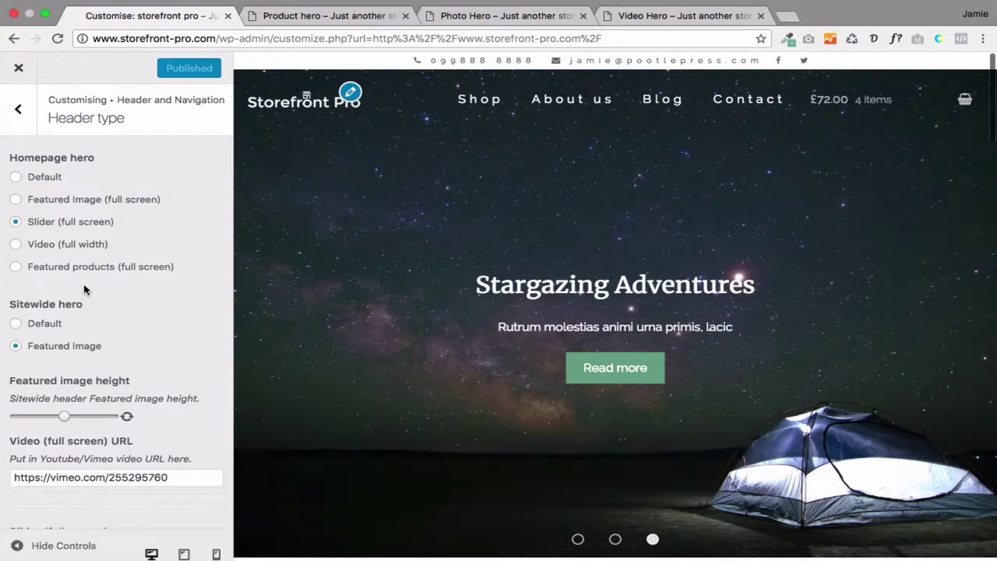
Set the homepage hero to full-width video and compare it against the Video Hero demo page.
click(16, 244)
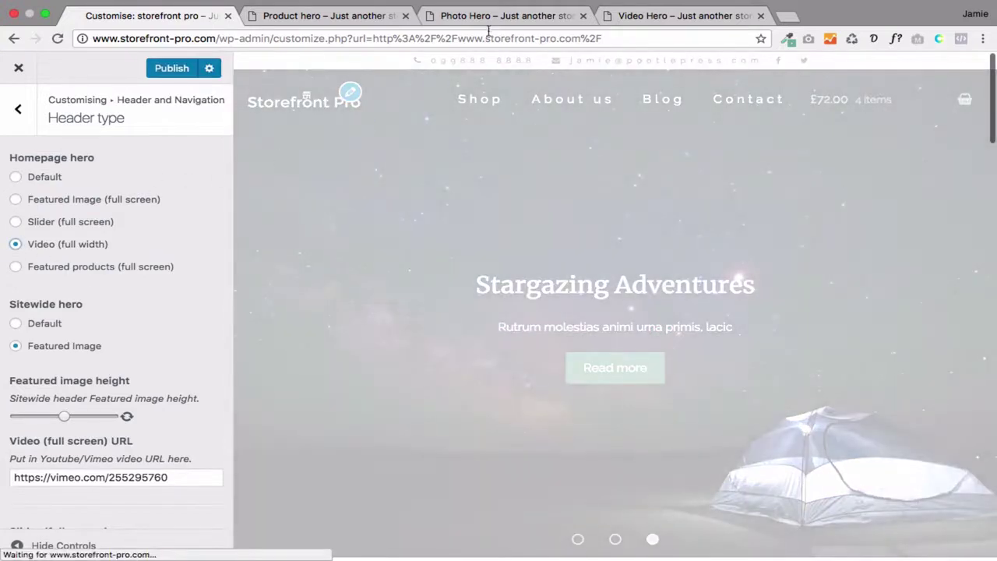
click(632, 16)
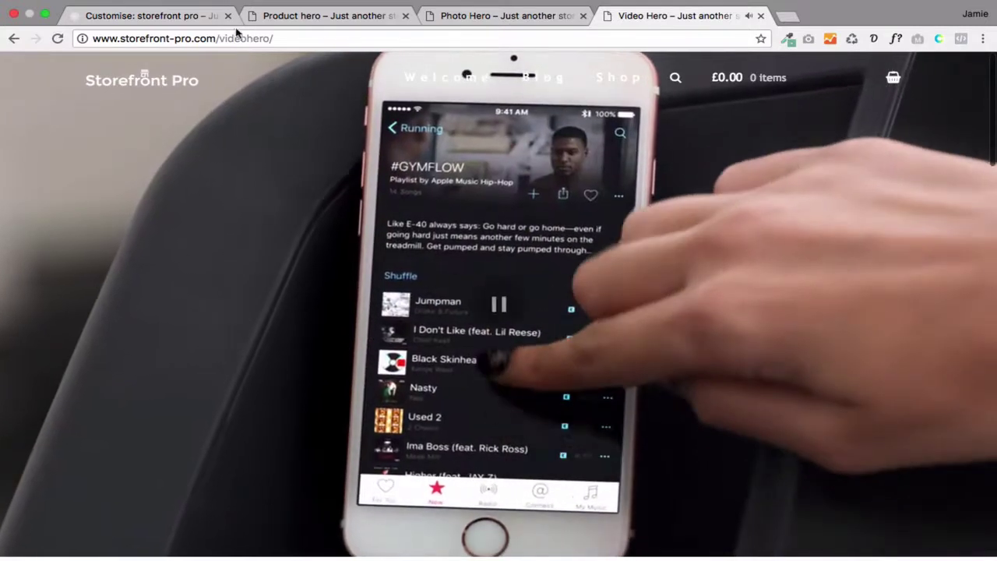
click(173, 15)
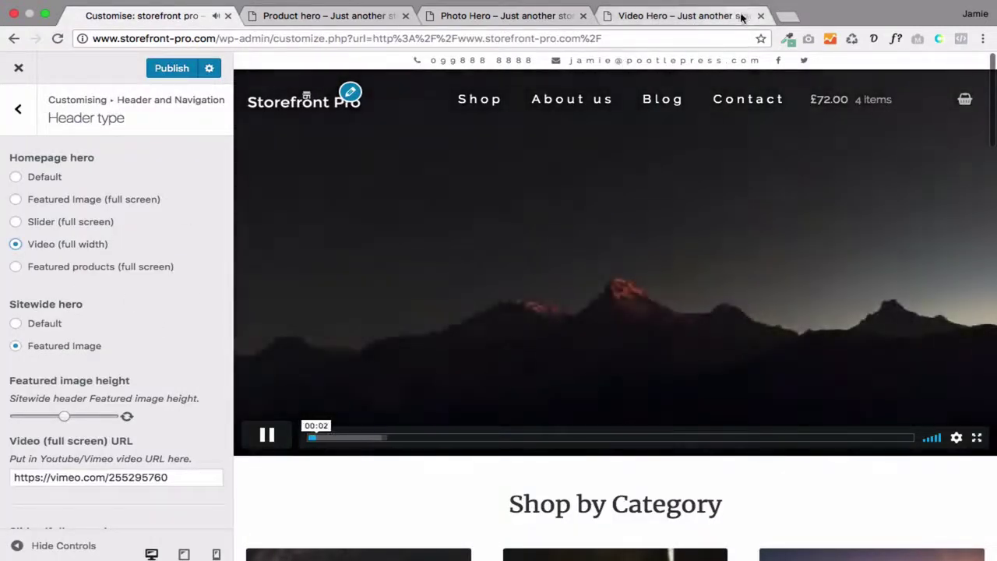
click(736, 16)
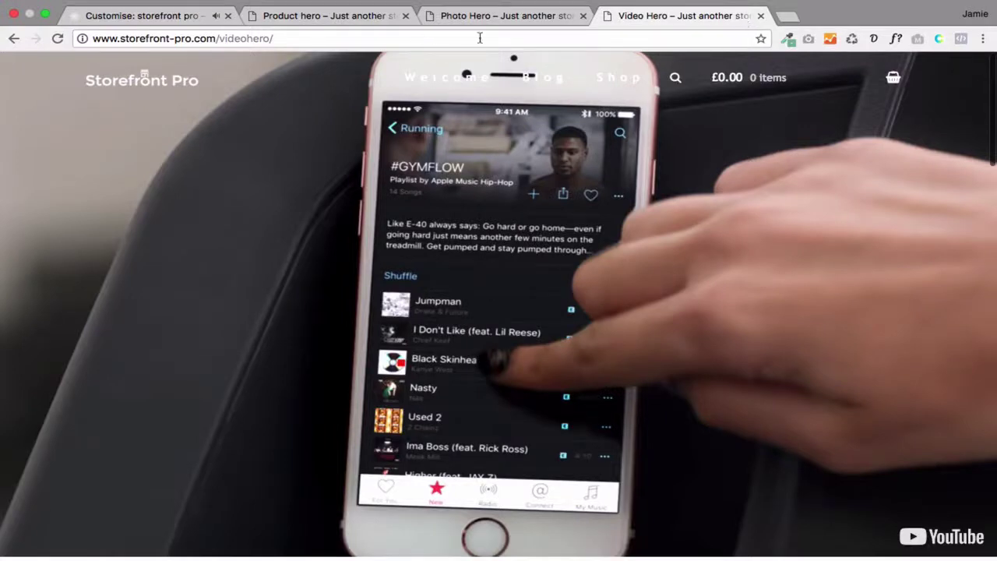
click(160, 22)
click(14, 222)
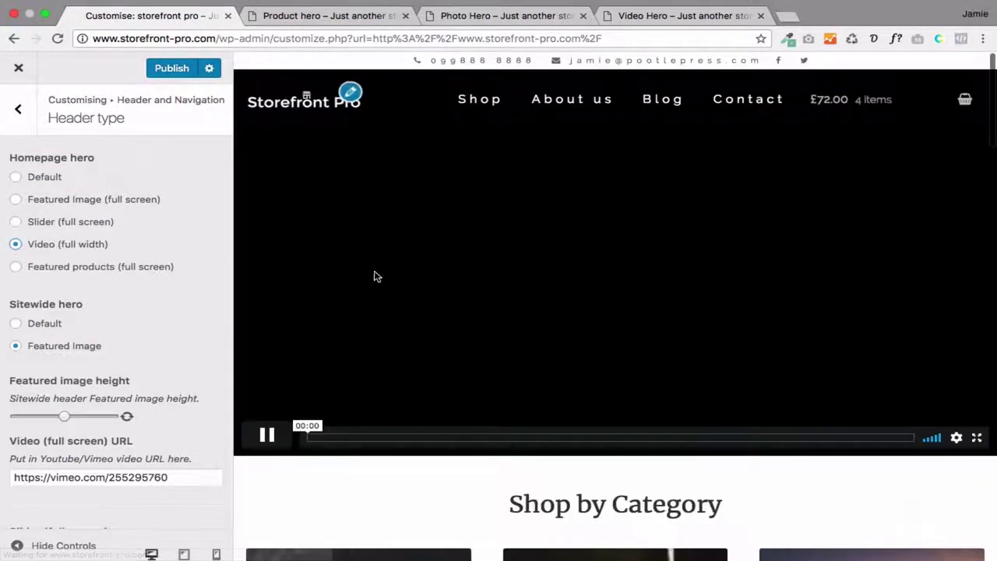
Pause the preview video and select the full Vimeo link in the video URL field.
click(265, 435)
scroll(174, 331, down, 2)
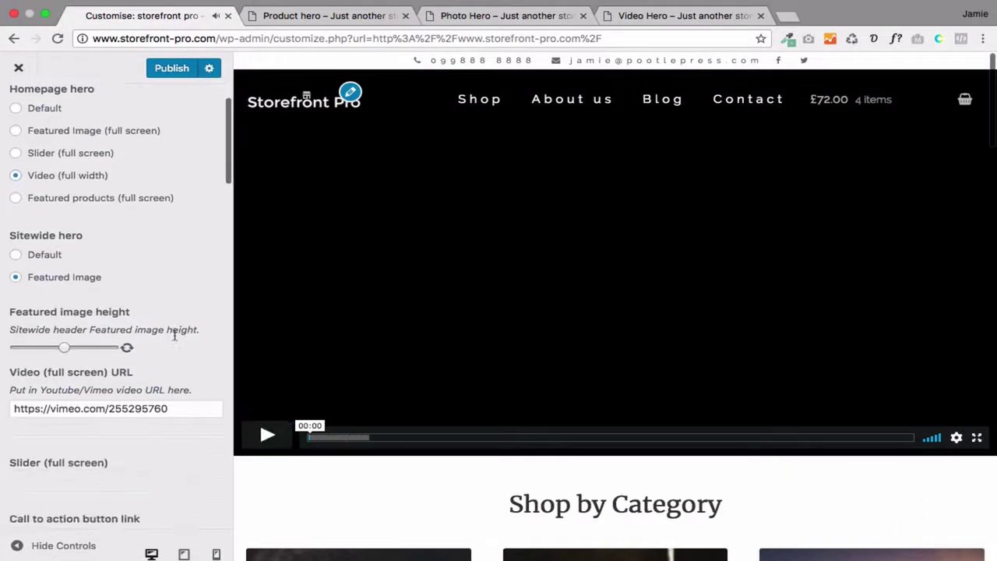
drag(15, 372, 133, 372)
drag(171, 408, 7, 410)
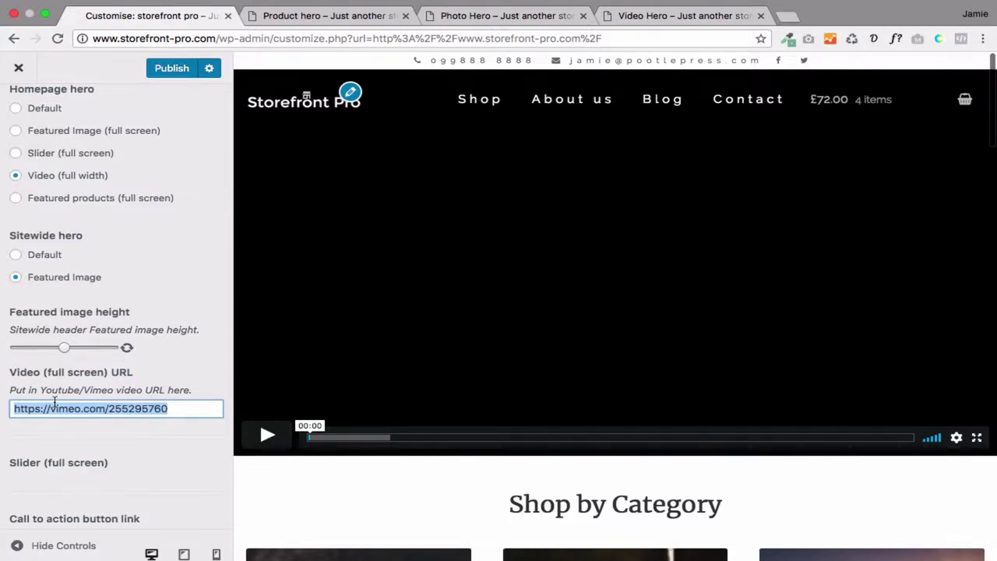
drag(188, 412, 3, 412)
click(281, 15)
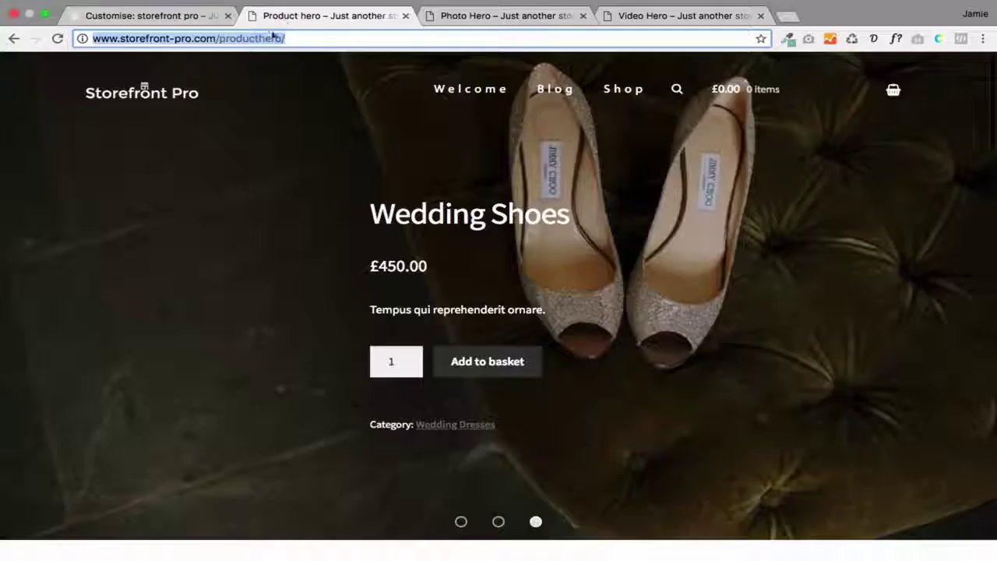
click(498, 522)
click(461, 522)
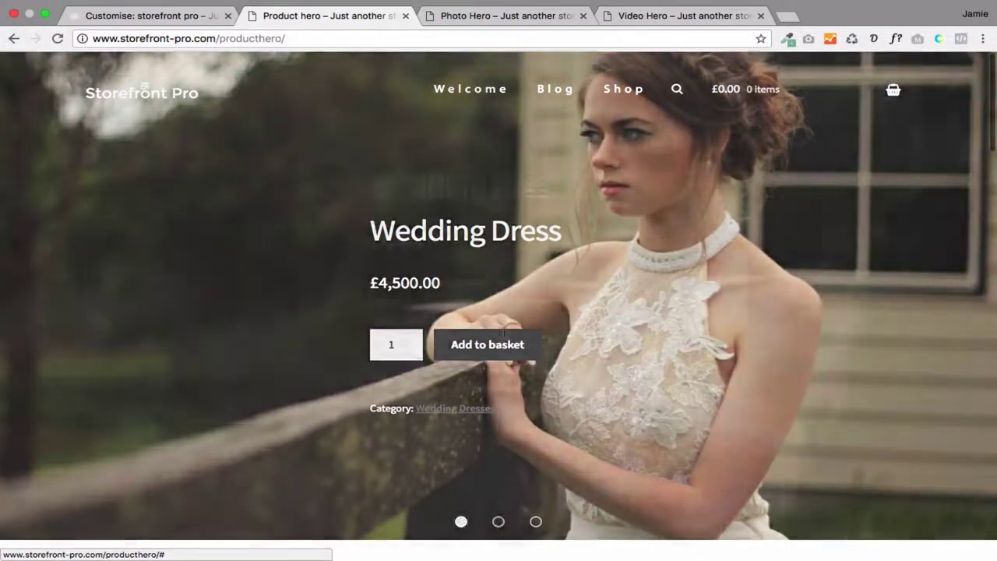
click(497, 522)
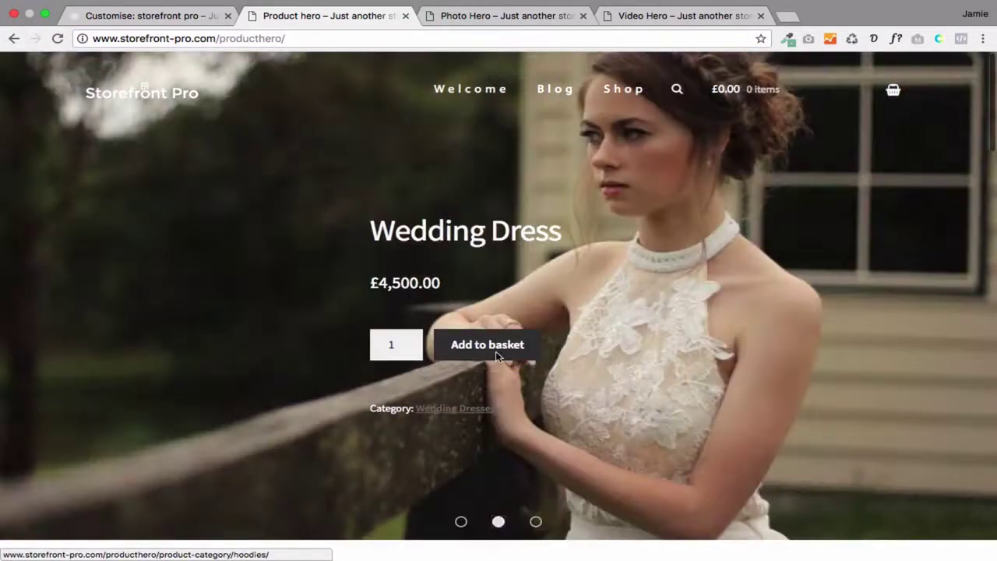
click(535, 522)
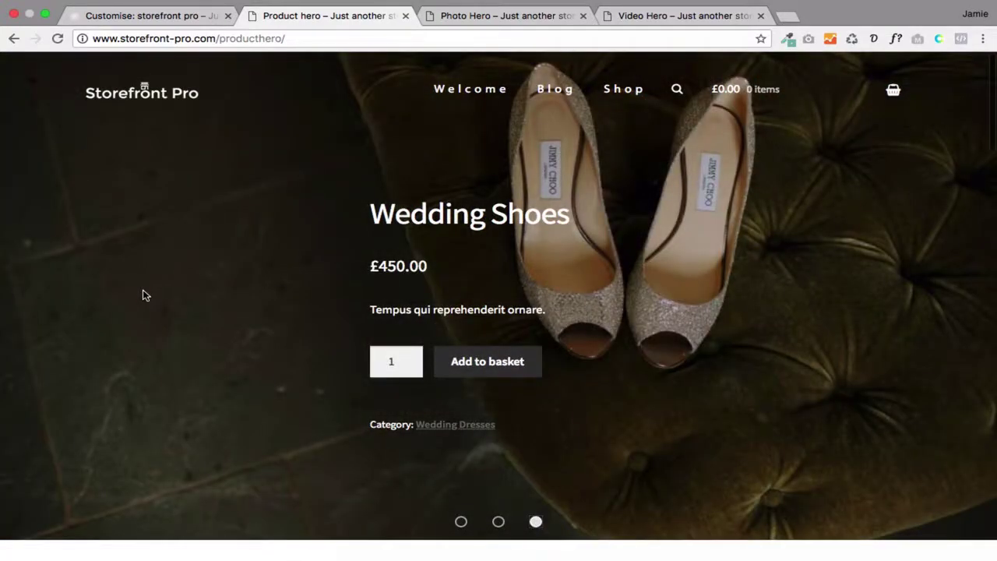
click(156, 22)
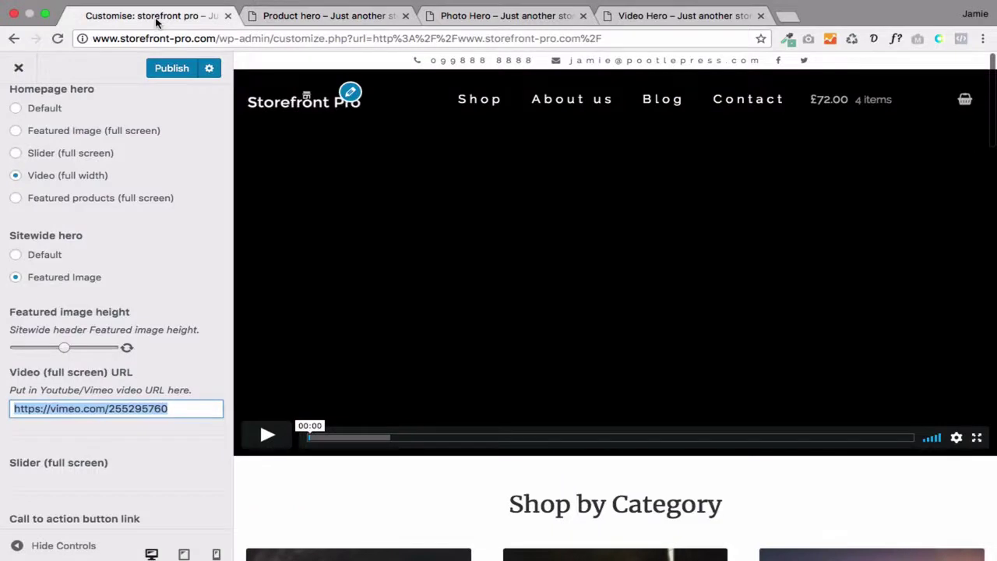
Publish the hero settings and exit the Customizer to the live homepage.
scroll(74, 194, up, 3)
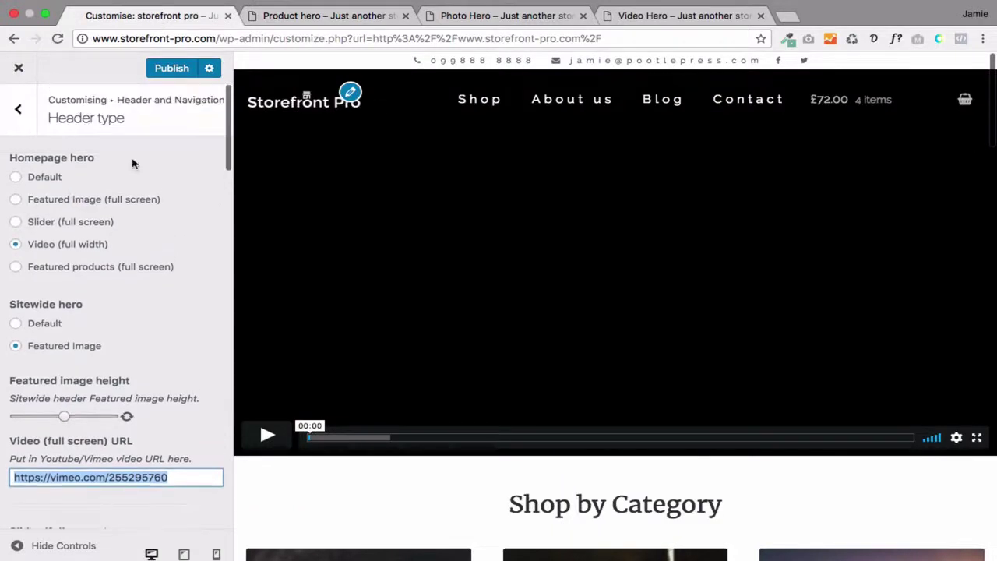
click(176, 70)
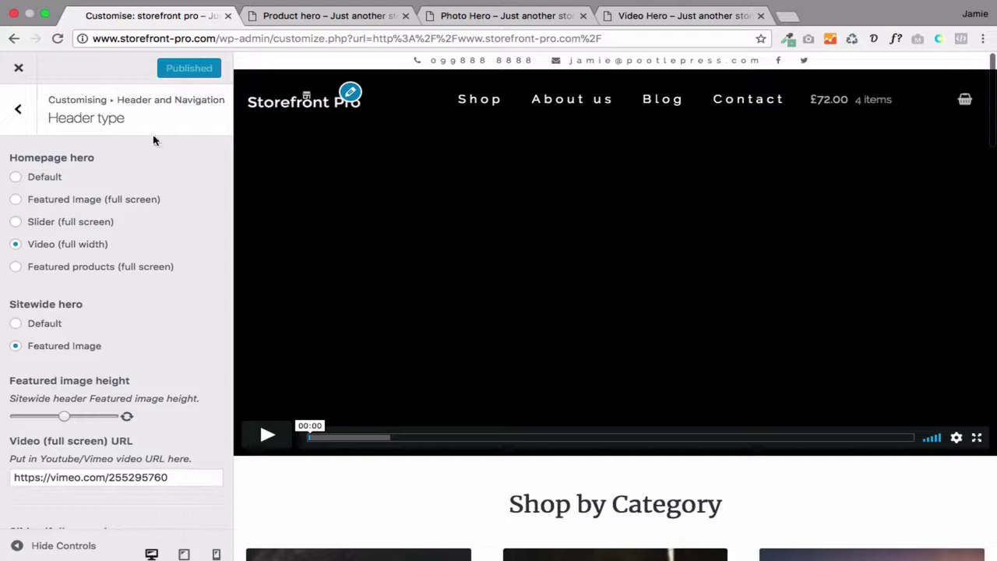
click(19, 68)
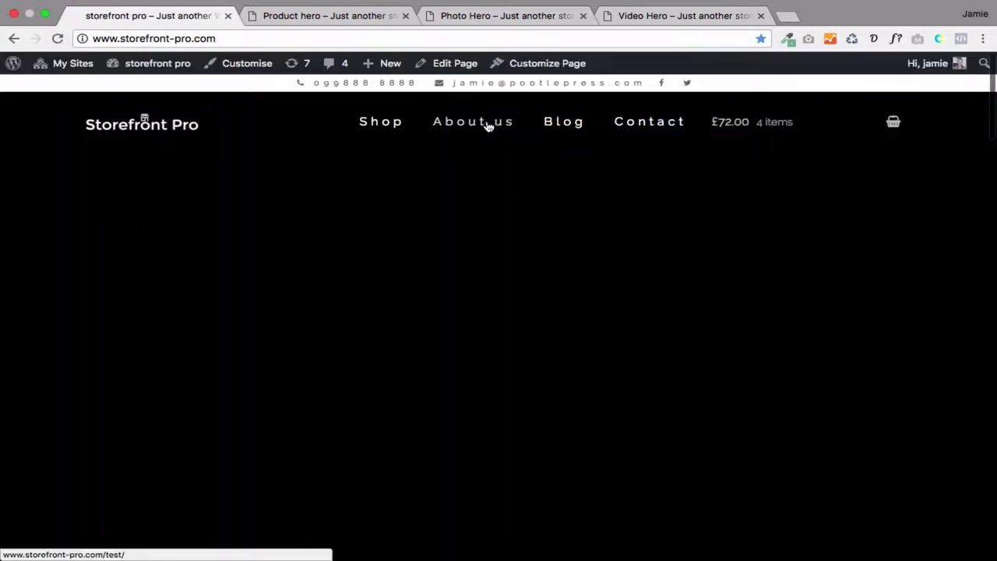
View the About us page's green-smoke featured-image hero, then open the page for editing.
click(488, 123)
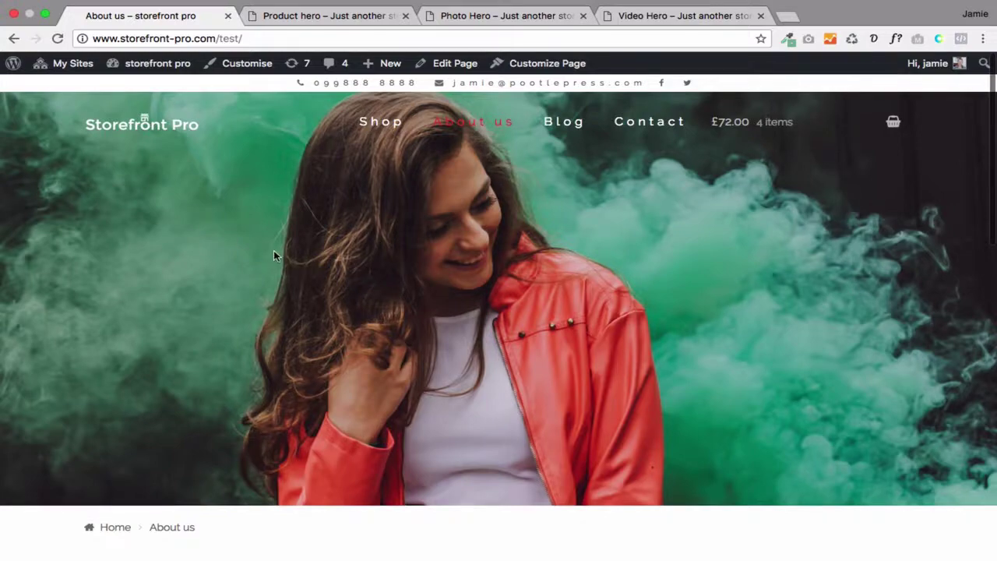
scroll(274, 251, down, 5)
scroll(296, 296, down, 2)
scroll(305, 312, down, 2)
scroll(304, 306, up, 10)
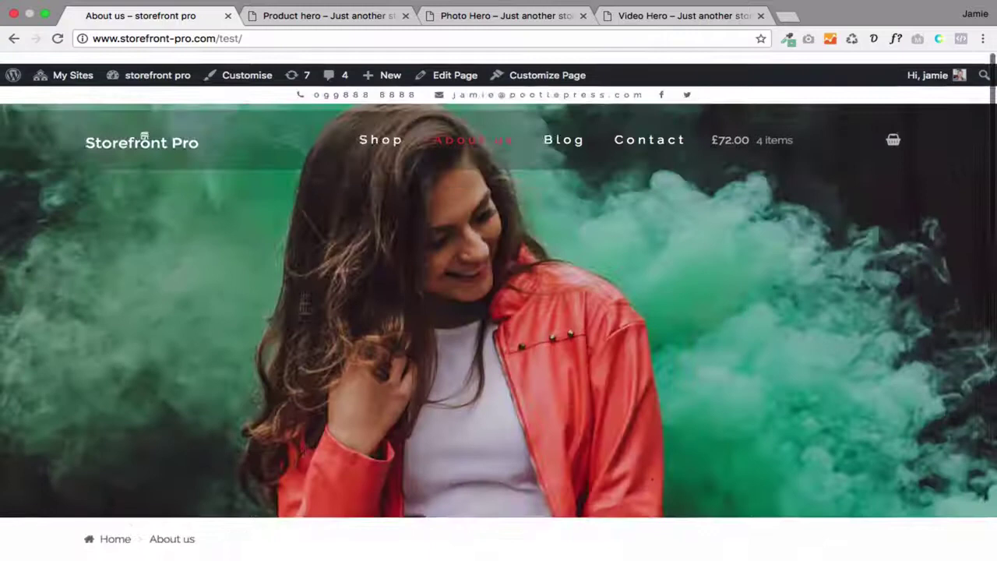
click(455, 63)
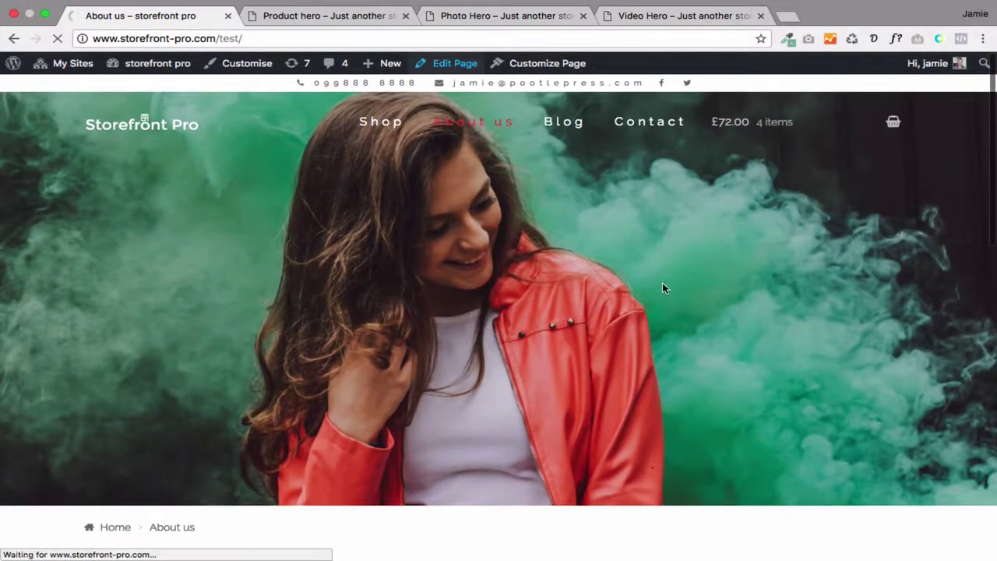
Check the Featured Image box on the About us edit screen, then view the page.
scroll(880, 386, down, 5)
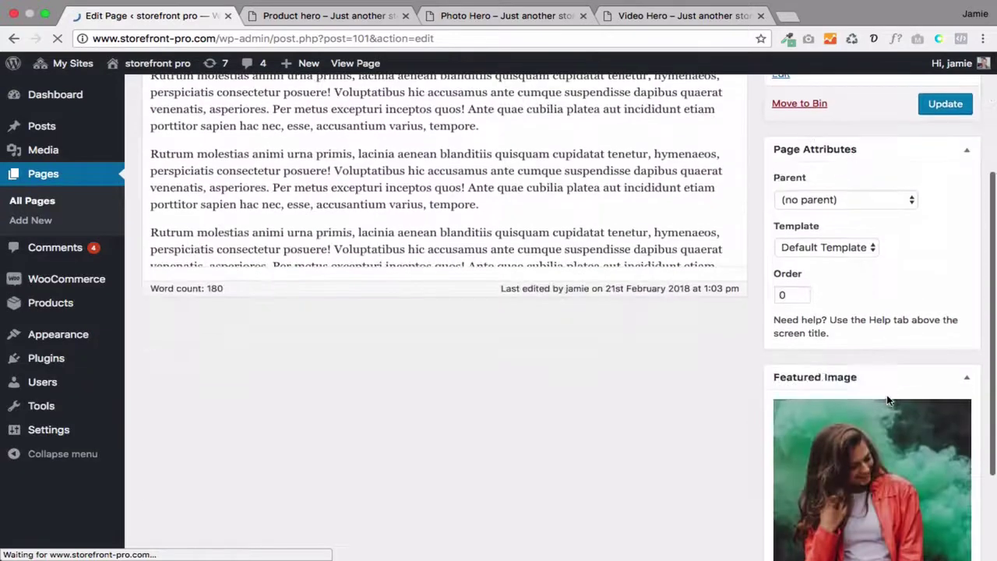
scroll(889, 401, down, 3)
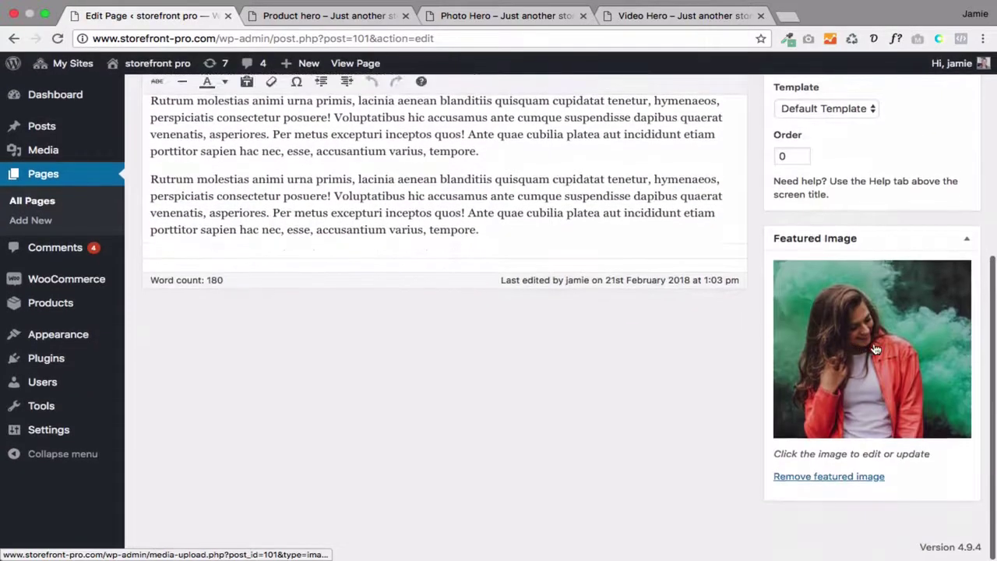
click(352, 65)
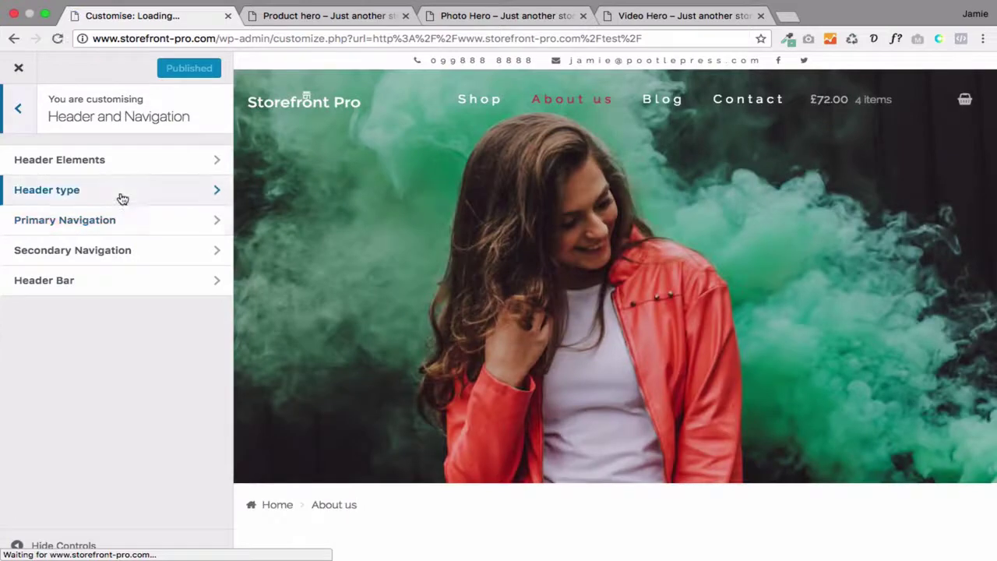
Drag the Featured image height slider shorter in Header type and publish the change.
click(123, 199)
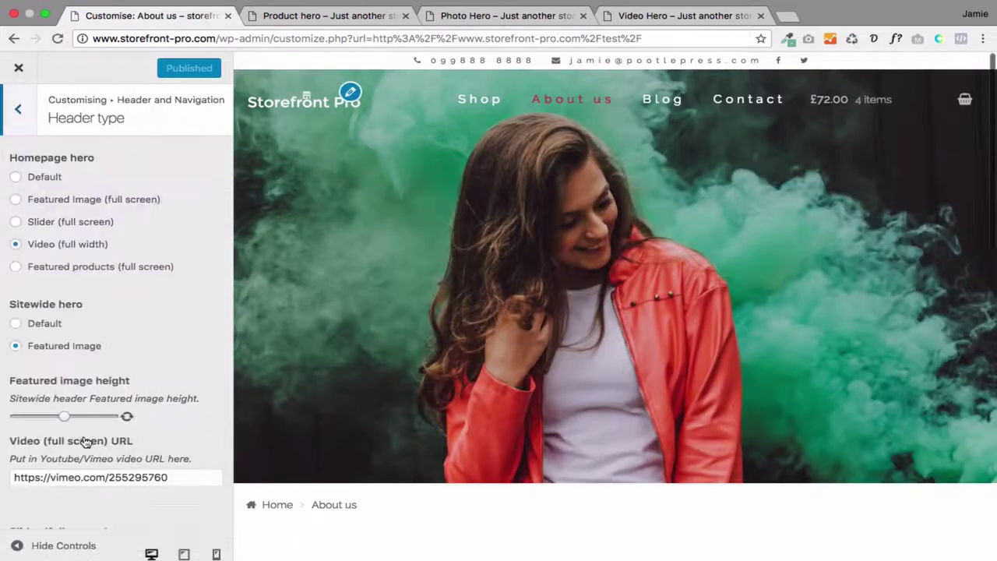
click(64, 418)
drag(97, 418, 99, 419)
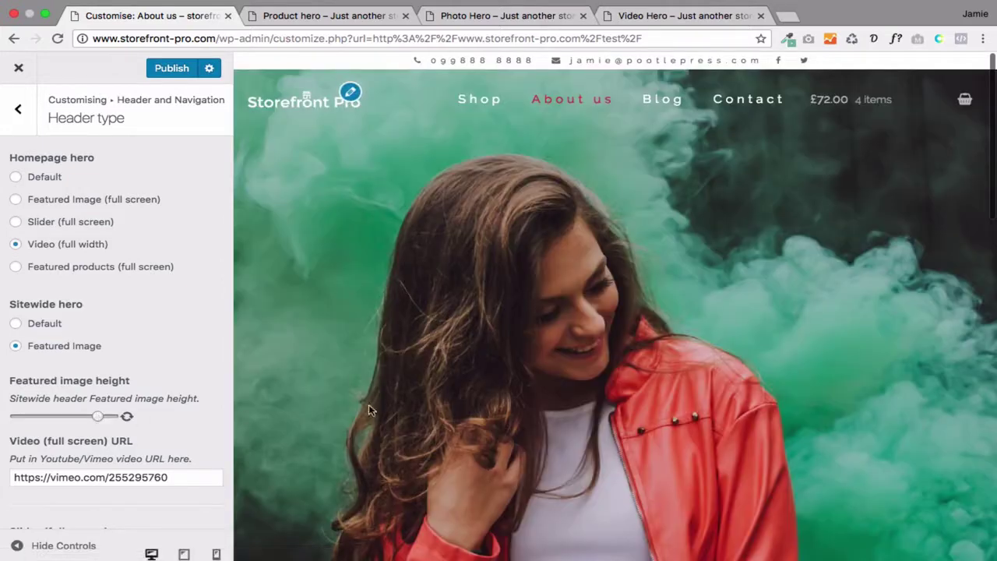
scroll(384, 411, down, 3)
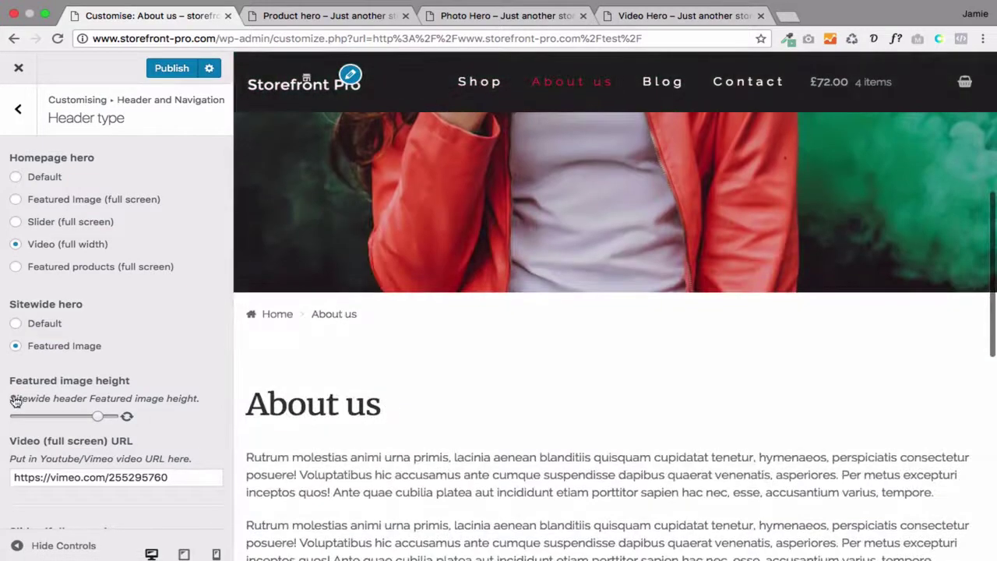
drag(61, 417, 36, 418)
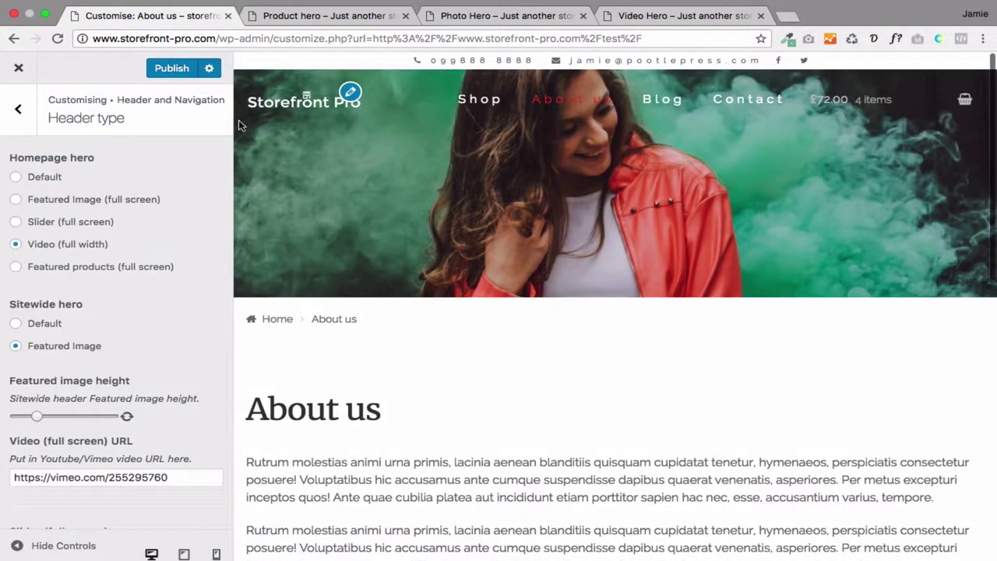
click(184, 72)
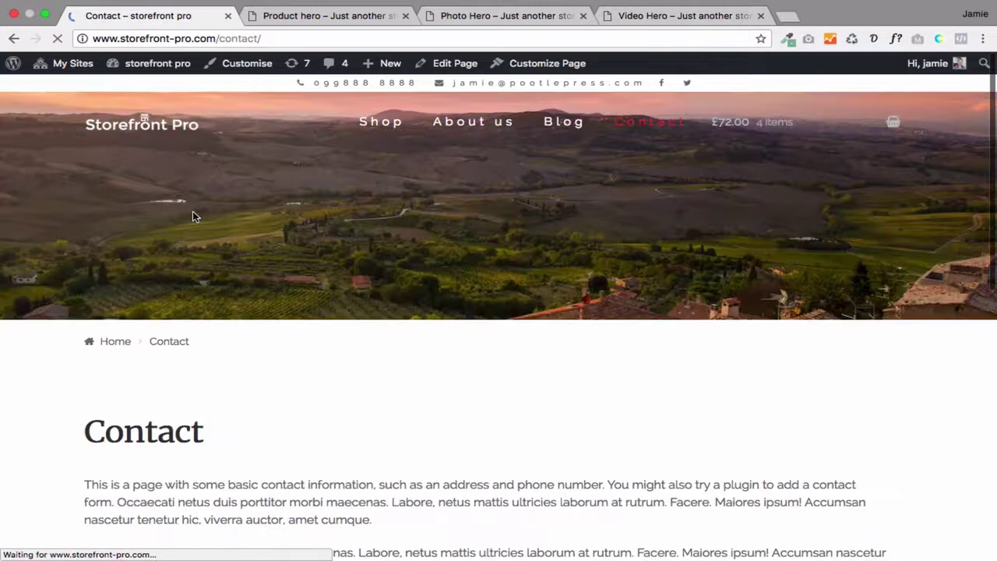
Check the About us hero and homepage video, pause the video, and return to the Photo Hero demo.
click(483, 125)
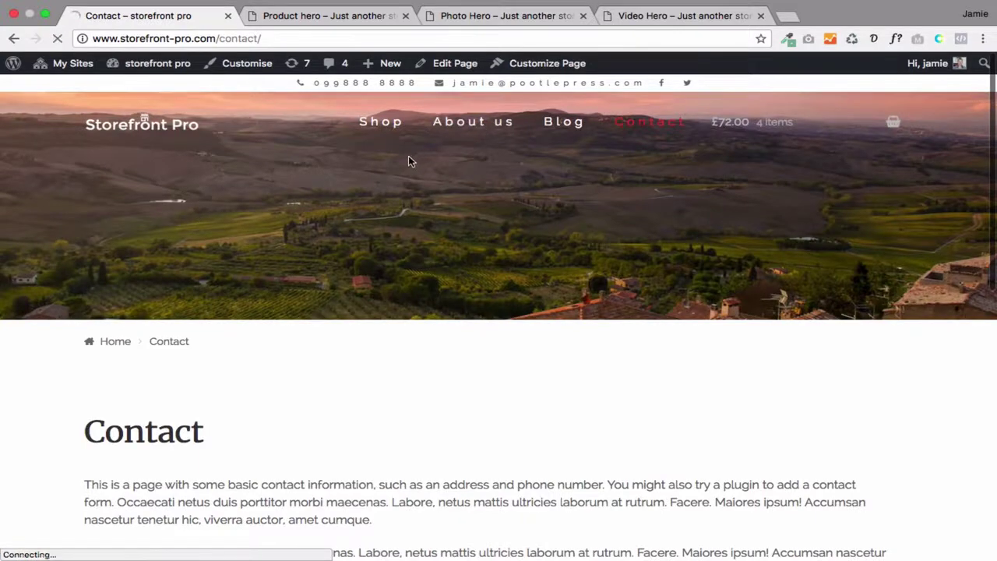
click(159, 123)
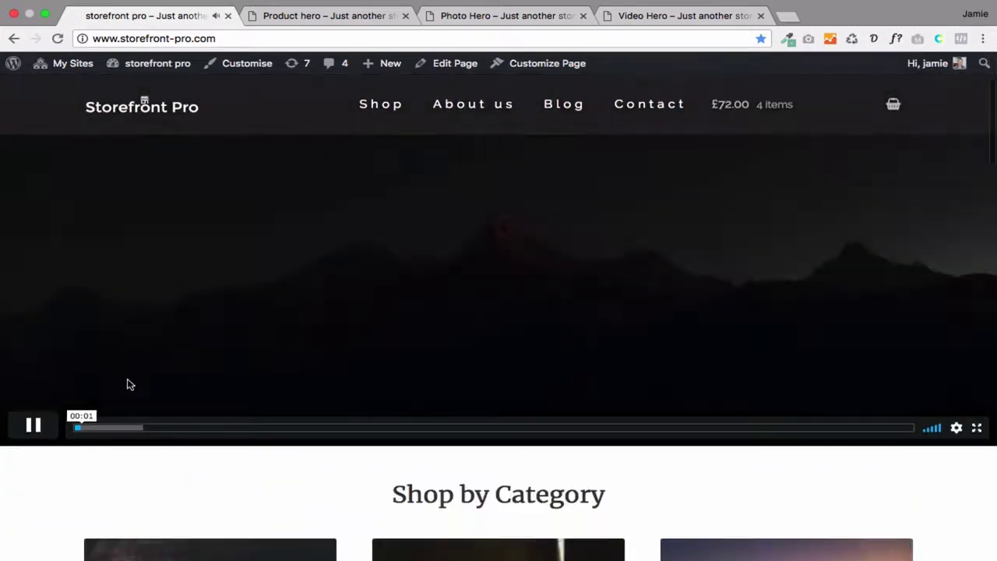
click(31, 425)
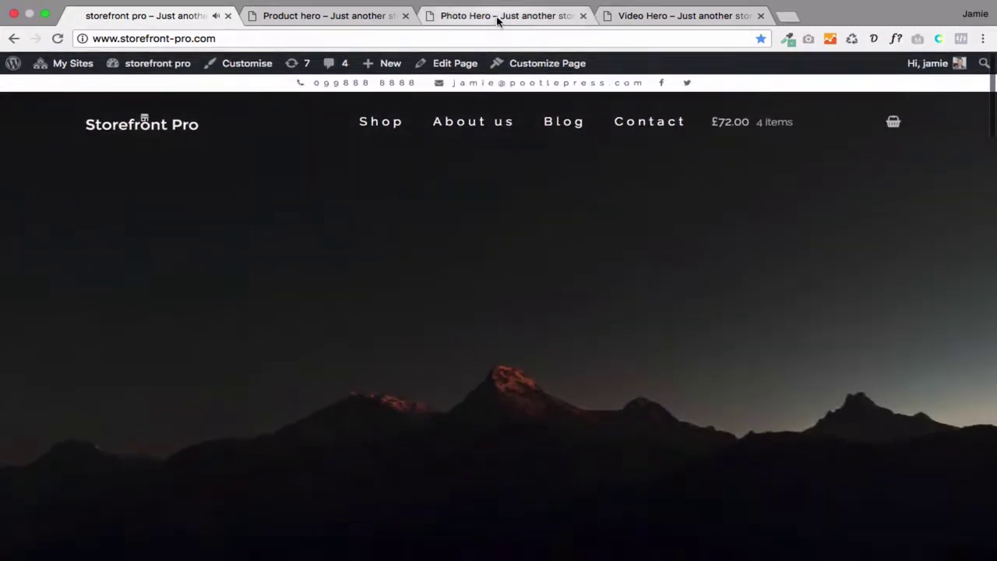
click(498, 15)
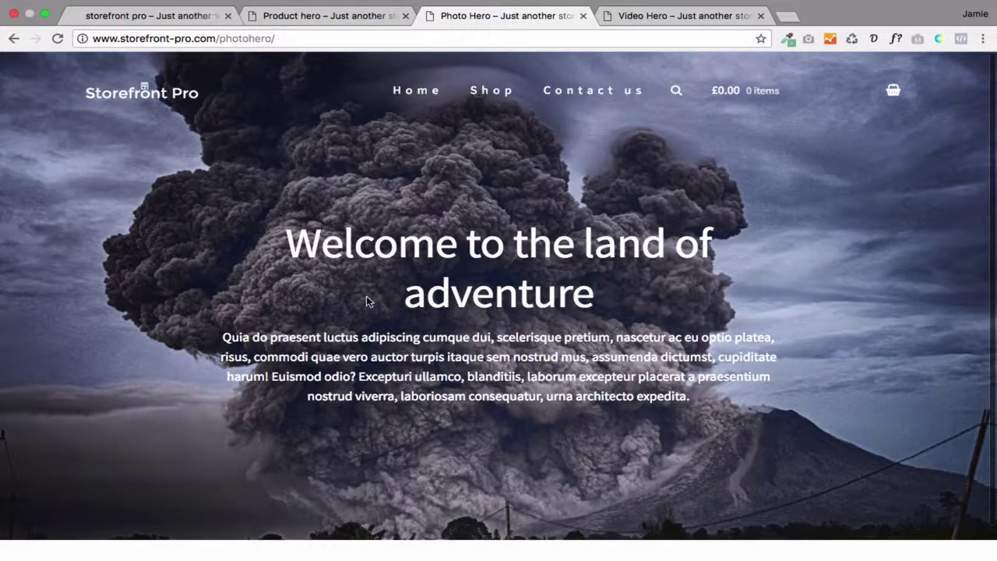